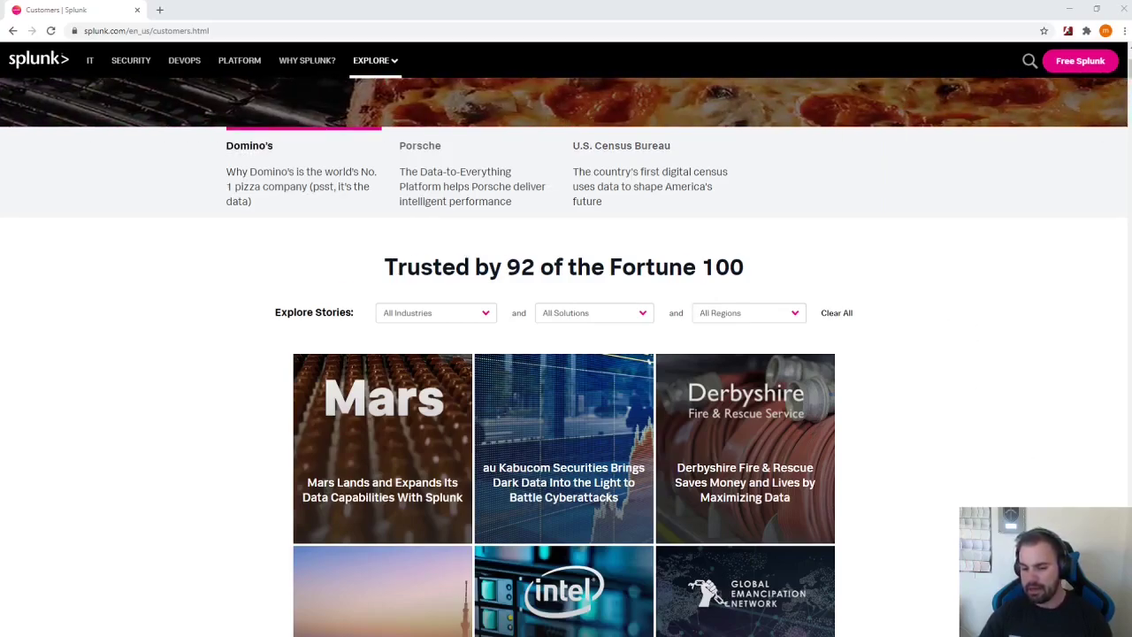
Open the Download Splunk Enterprise for Free page from the search results and download the 64-bit Windows .msi package.
key("alt+Tab")
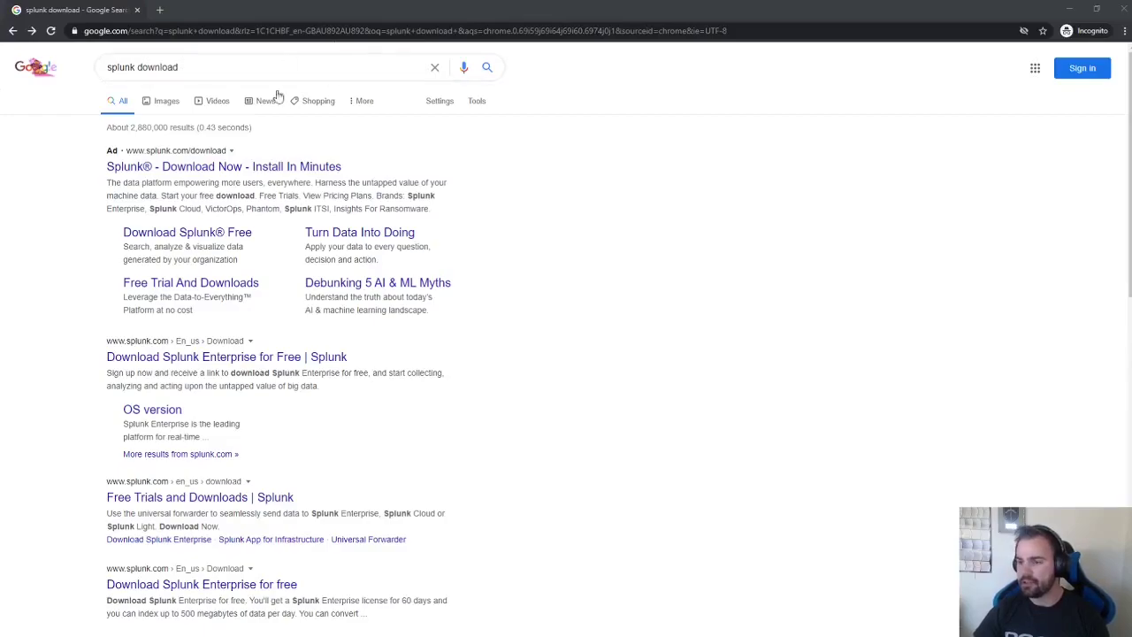
left_click(219, 359)
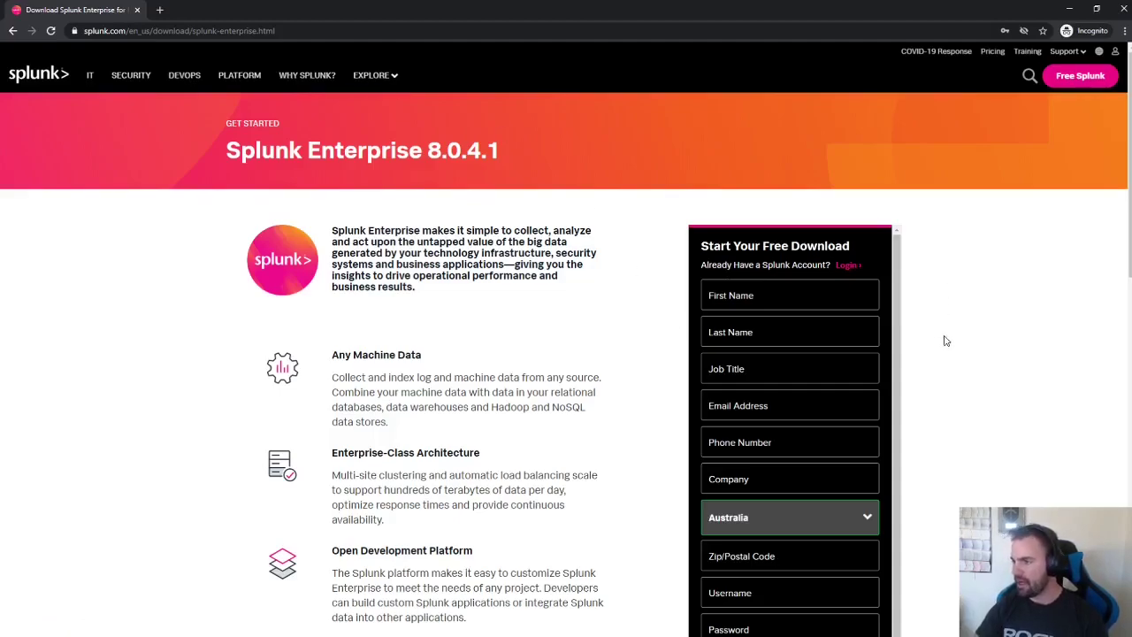
scroll(789, 431, "down", 1)
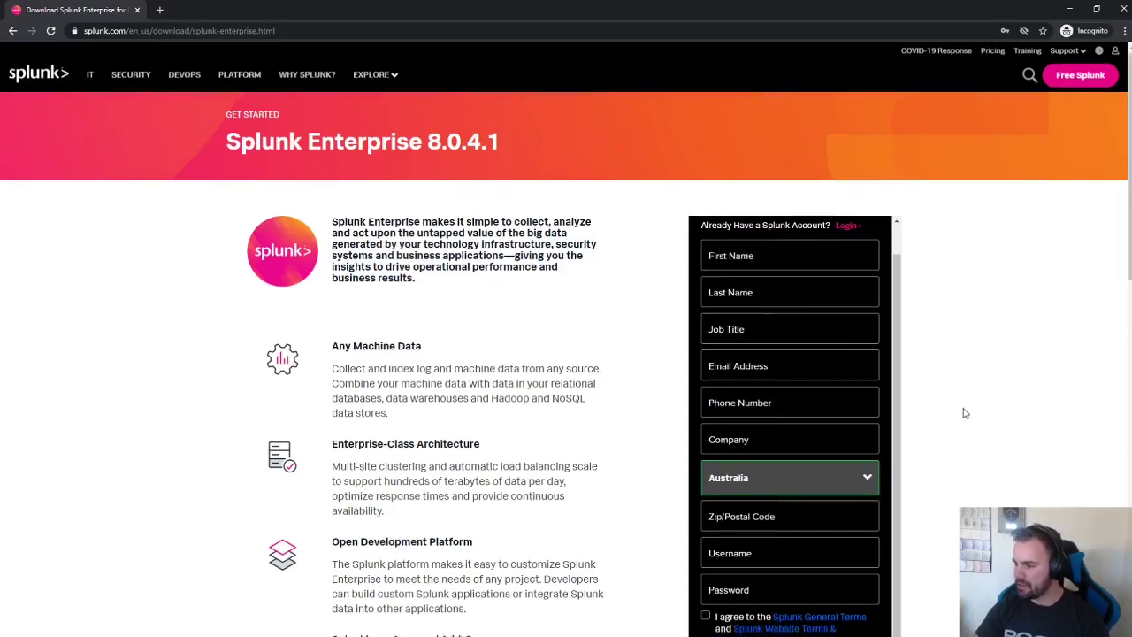
scroll(962, 412, "down", 3)
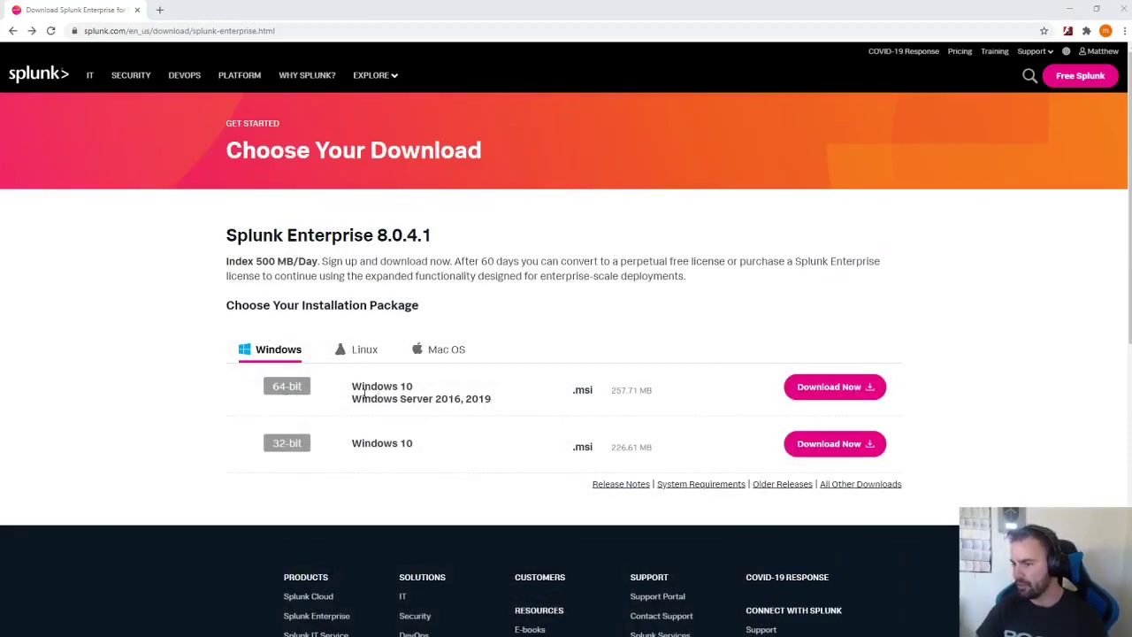
left_click(834, 388)
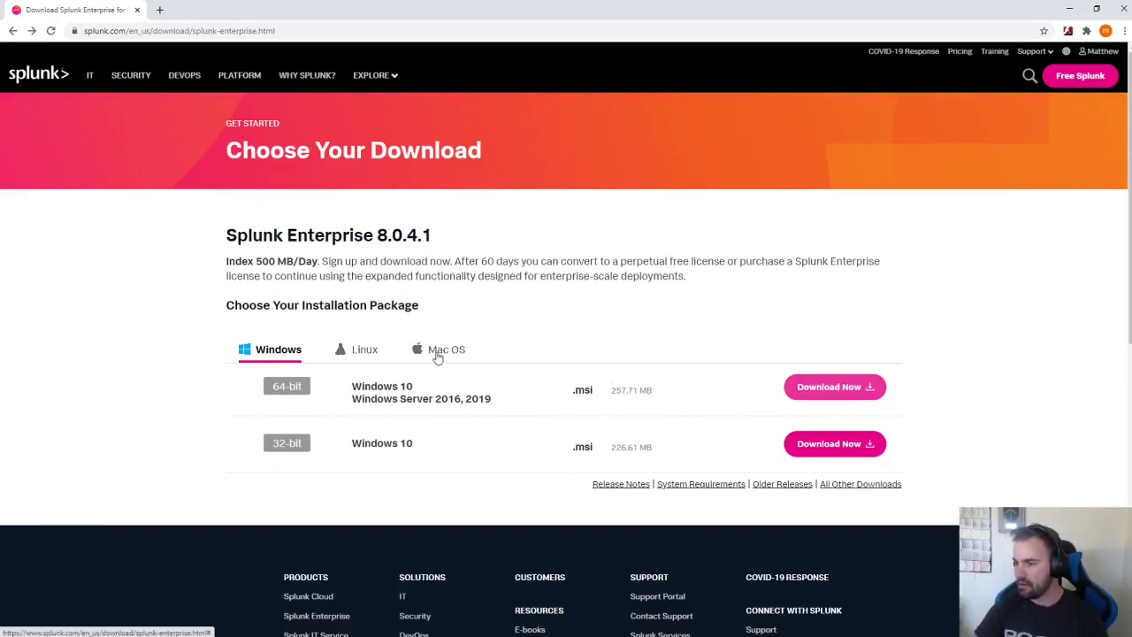
left_click(876, 393)
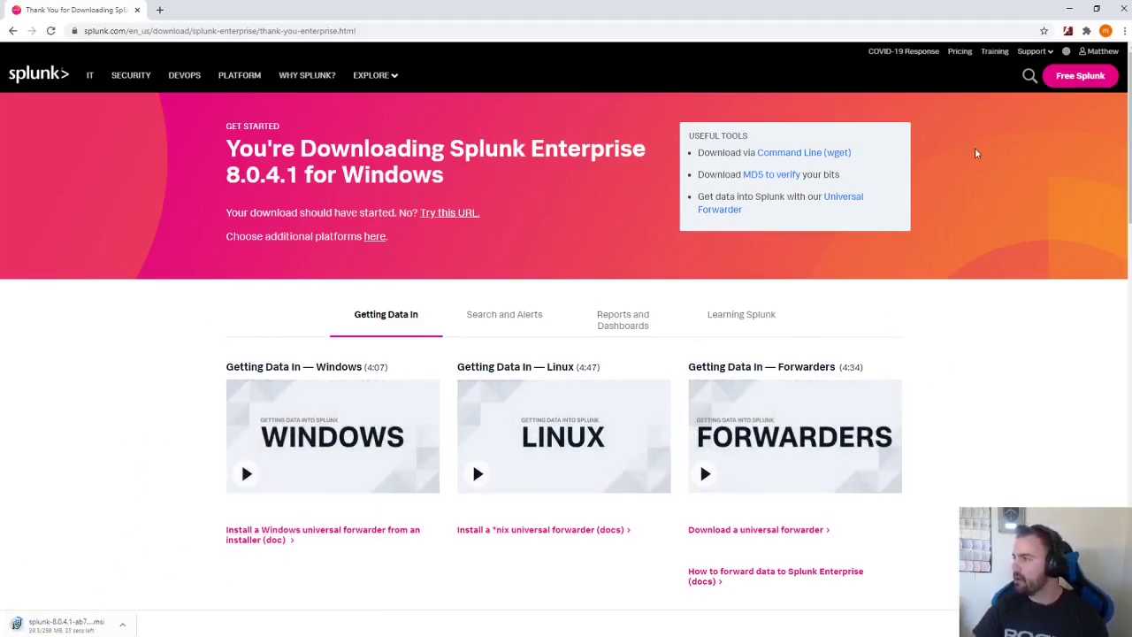
Open the Splunk Training page in a new browser tab and review the Free Splunk Fundamentals 1 course description and topics.
middle_click(994, 50)
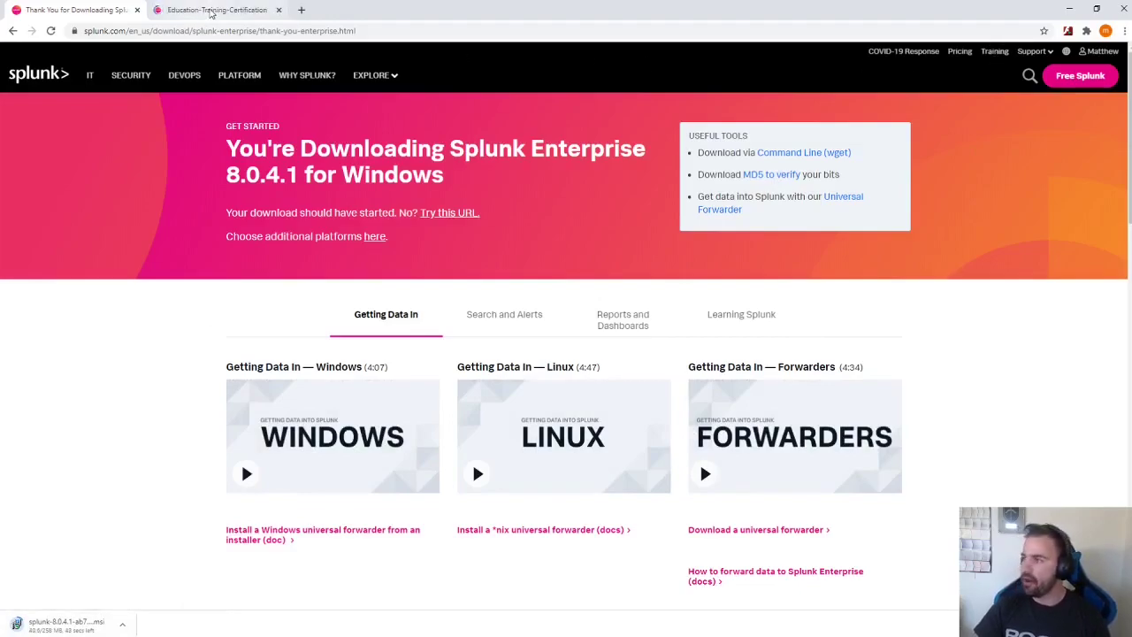
left_click(232, 10)
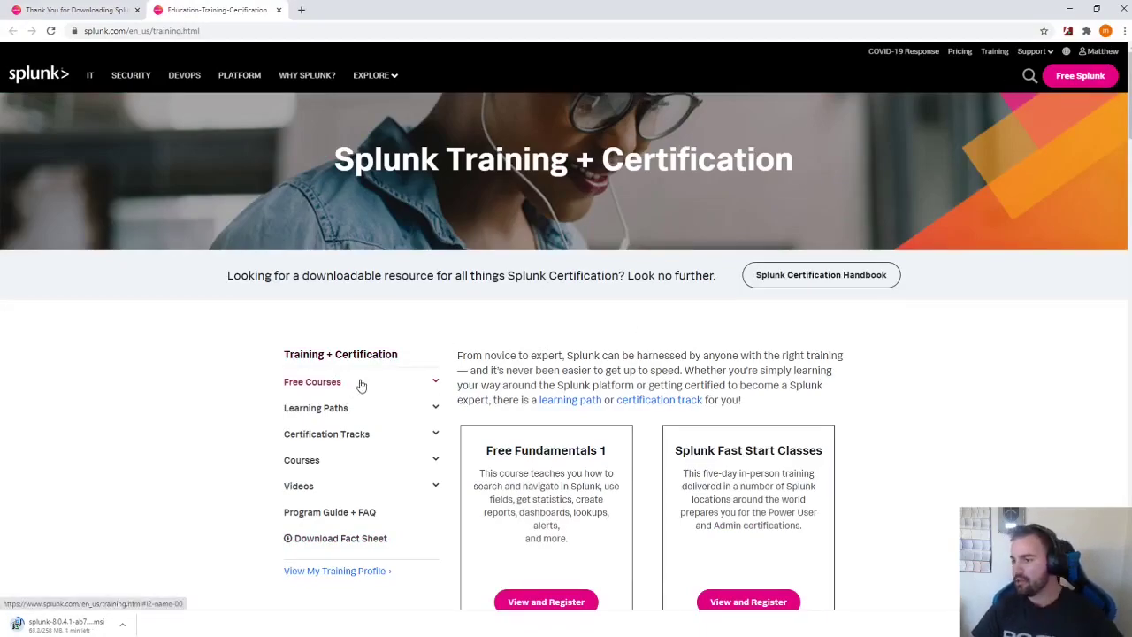
left_click(409, 383)
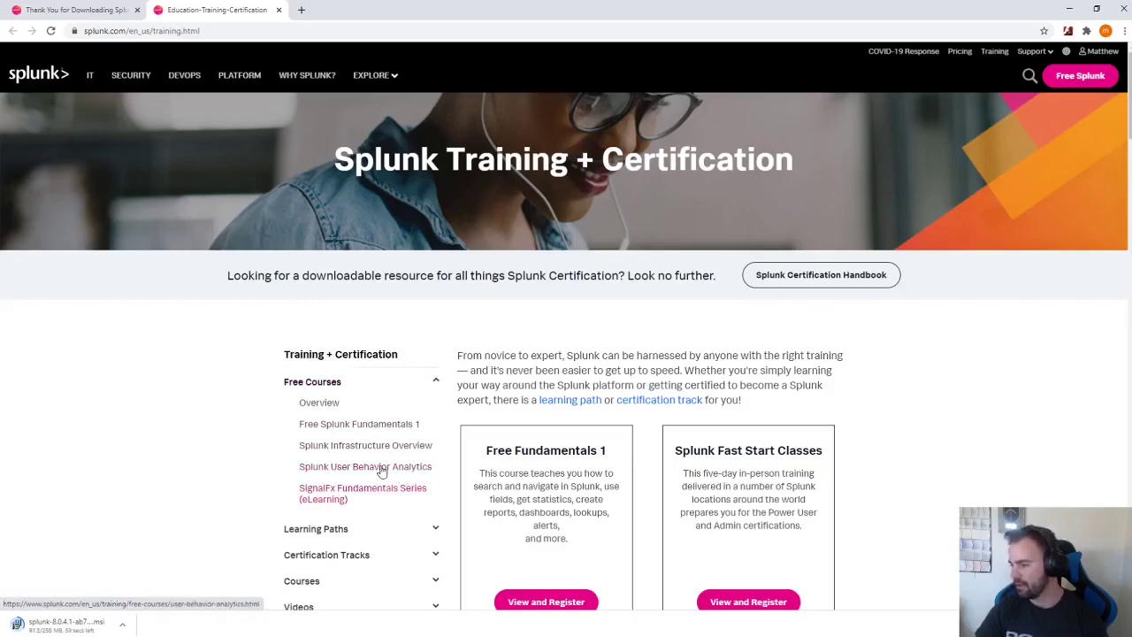
left_click(332, 427)
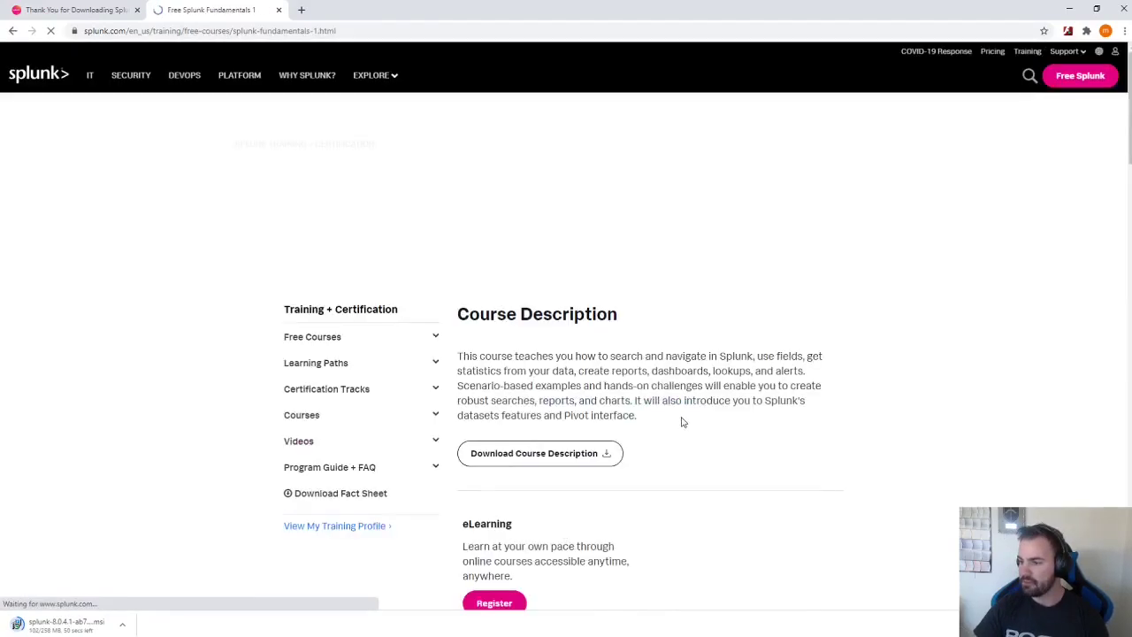
scroll(917, 315, "down", 1)
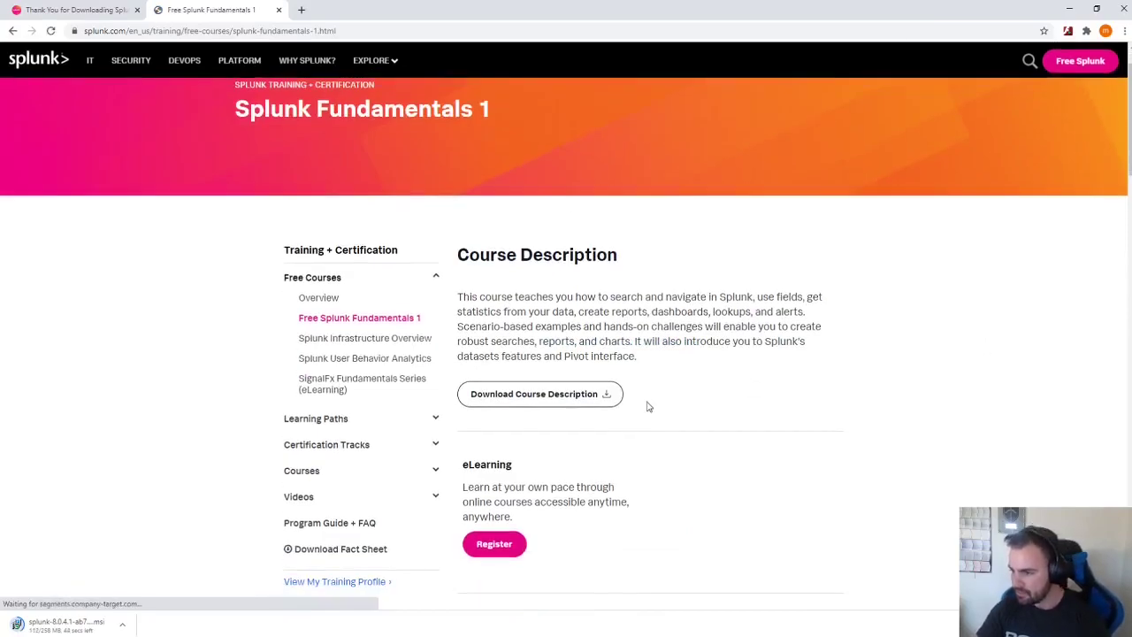
scroll(672, 402, "down", 2)
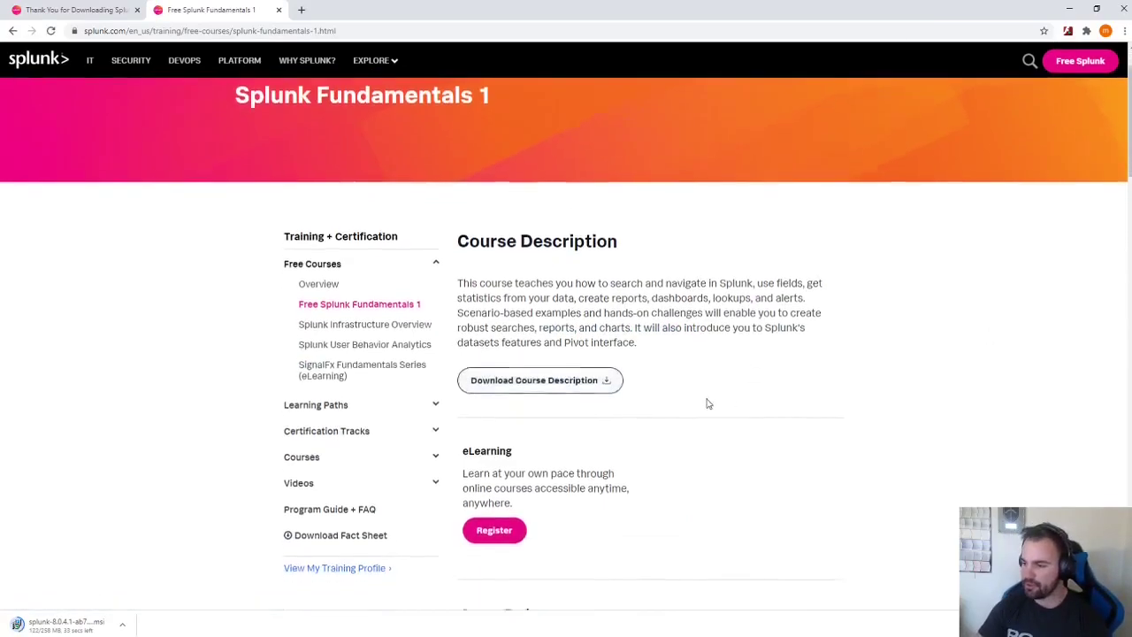
scroll(674, 321, "down", 3)
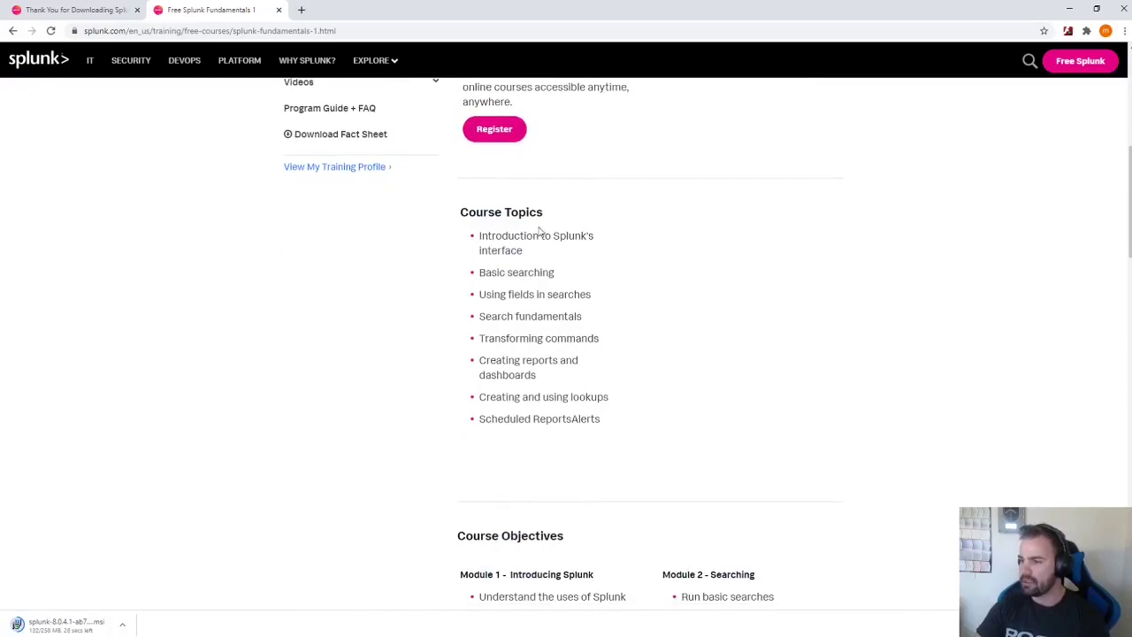
scroll(630, 240, "up", 3)
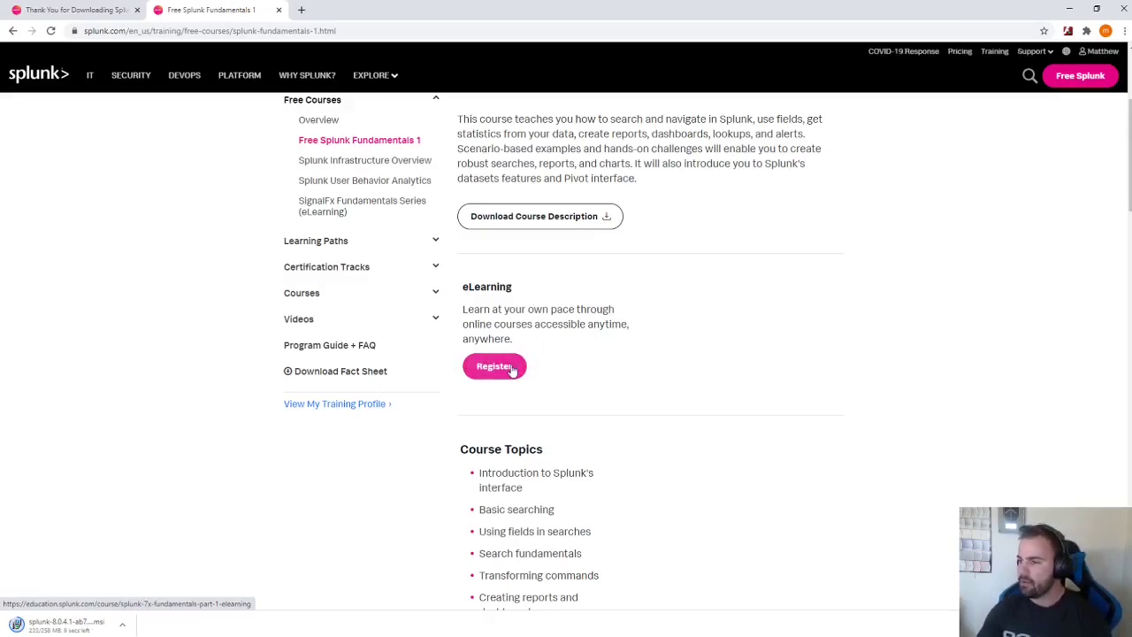
Open the eLearning enrollment page for Splunk Fundamentals Part 1 and agree to its Terms and Conditions.
left_click(497, 366)
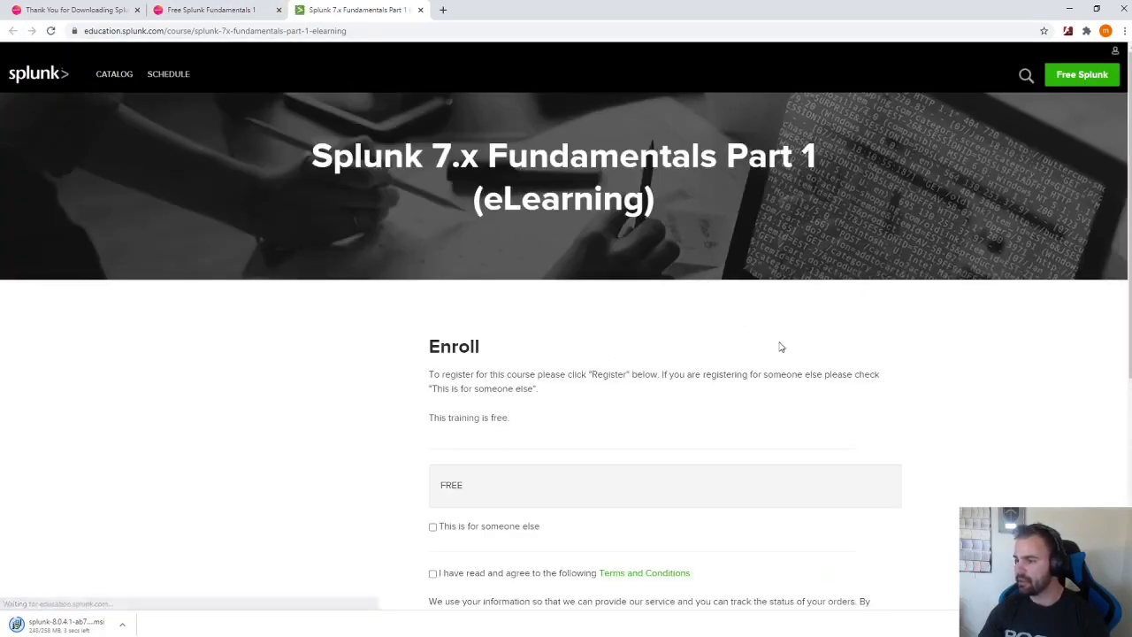
scroll(778, 349, "down", 2)
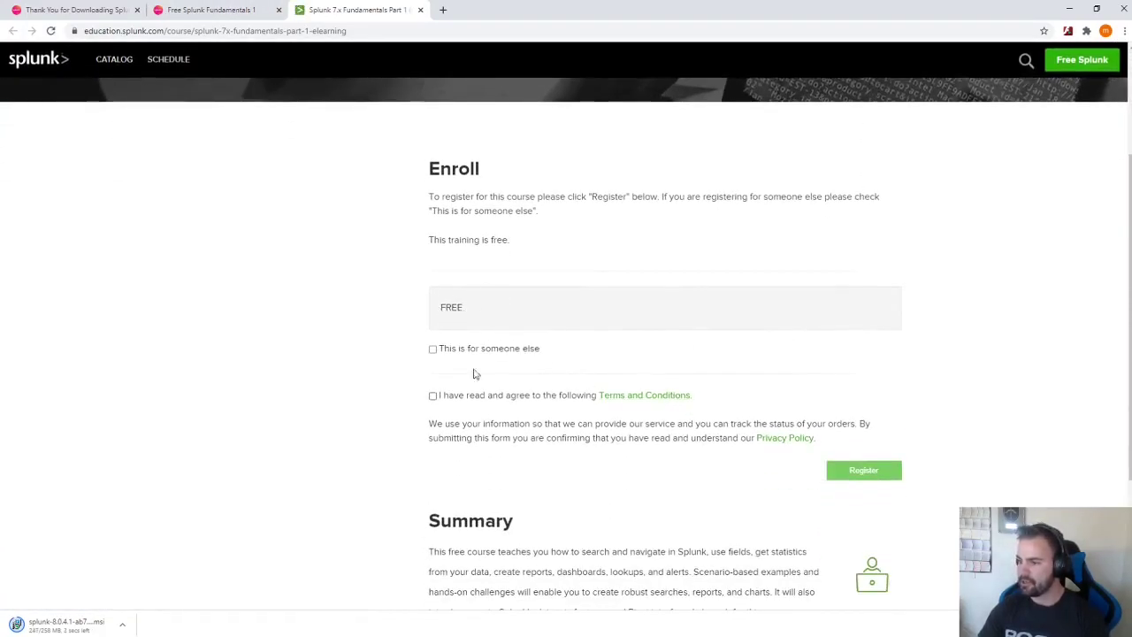
left_click(433, 395)
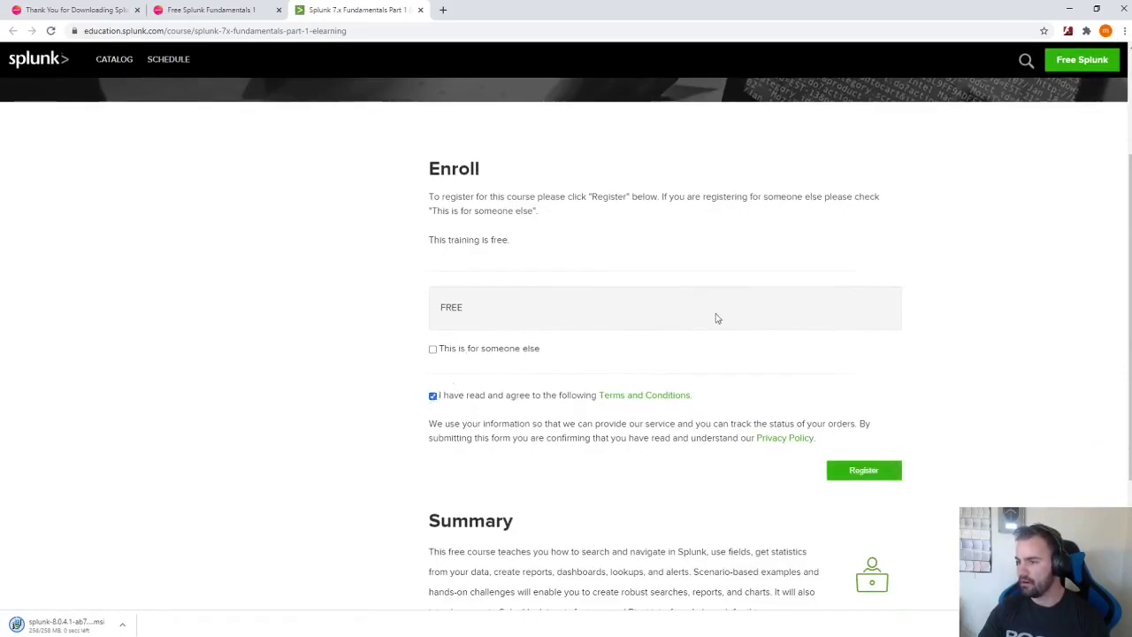
scroll(962, 359, "down", 1)
scroll(955, 389, "down", 2)
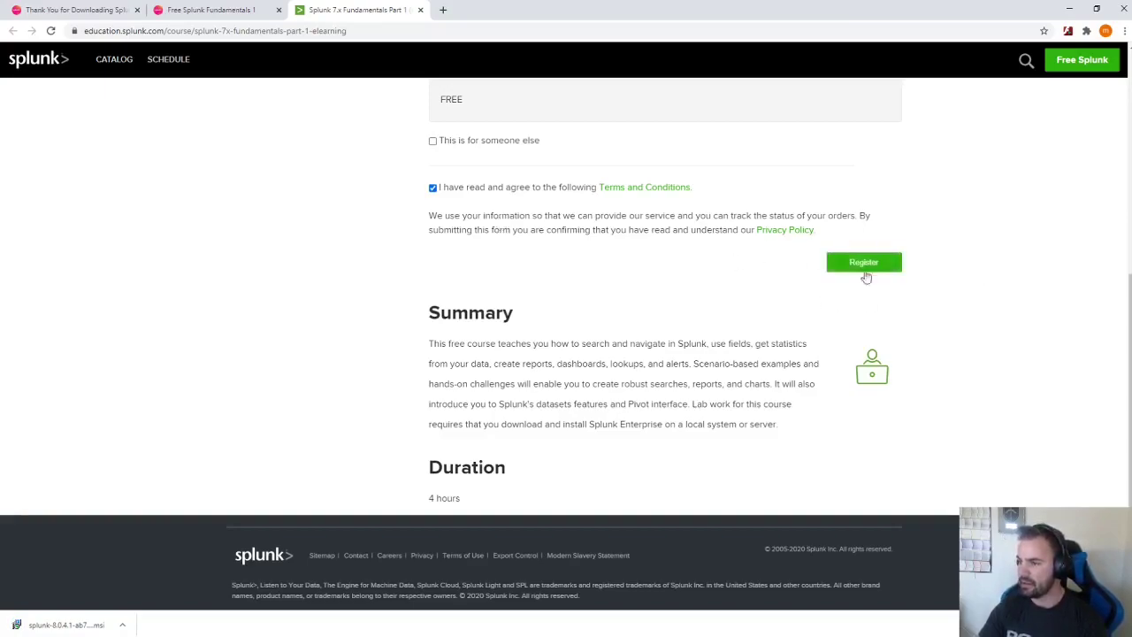
Launch the downloaded Splunk .msi installer, accept the License Agreement and continue with the default installation options.
left_click(122, 625)
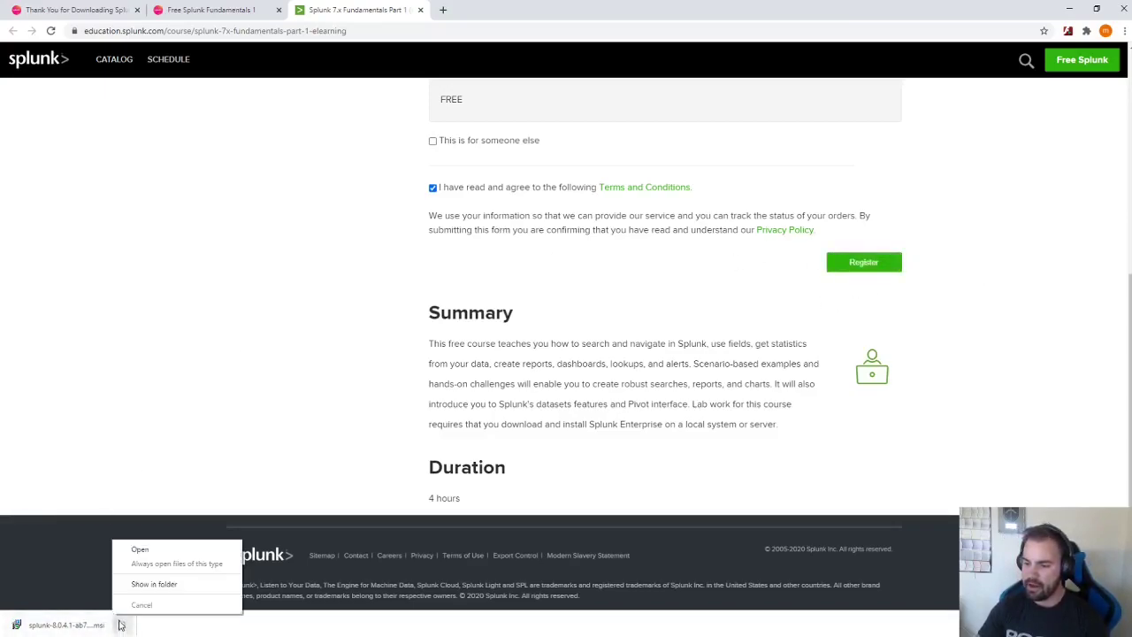
left_click(145, 550)
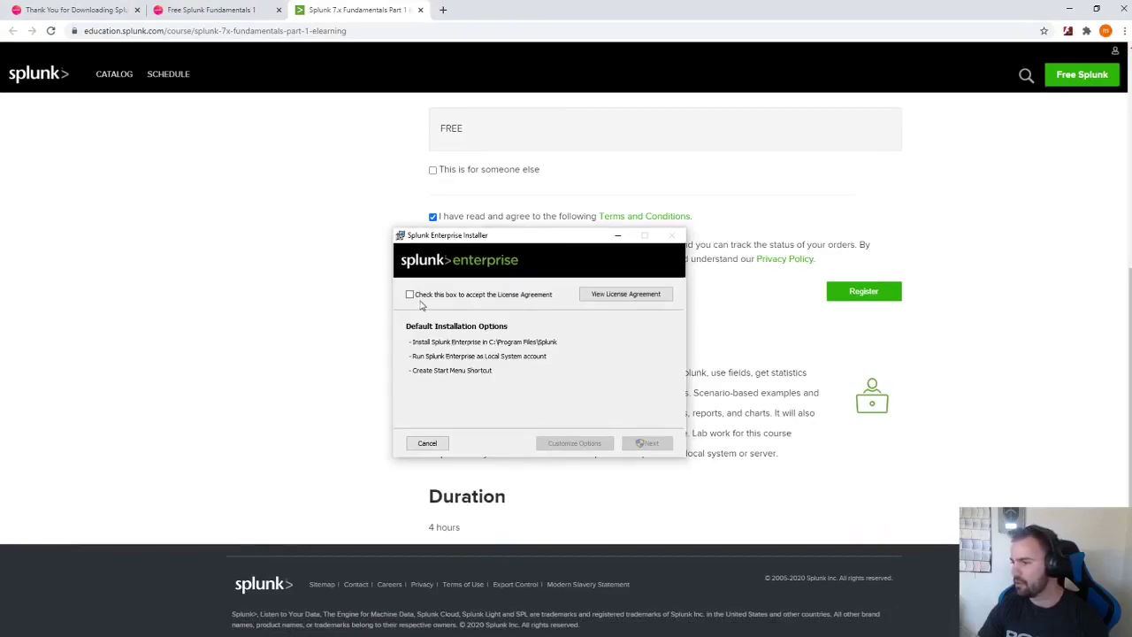
left_click(412, 295)
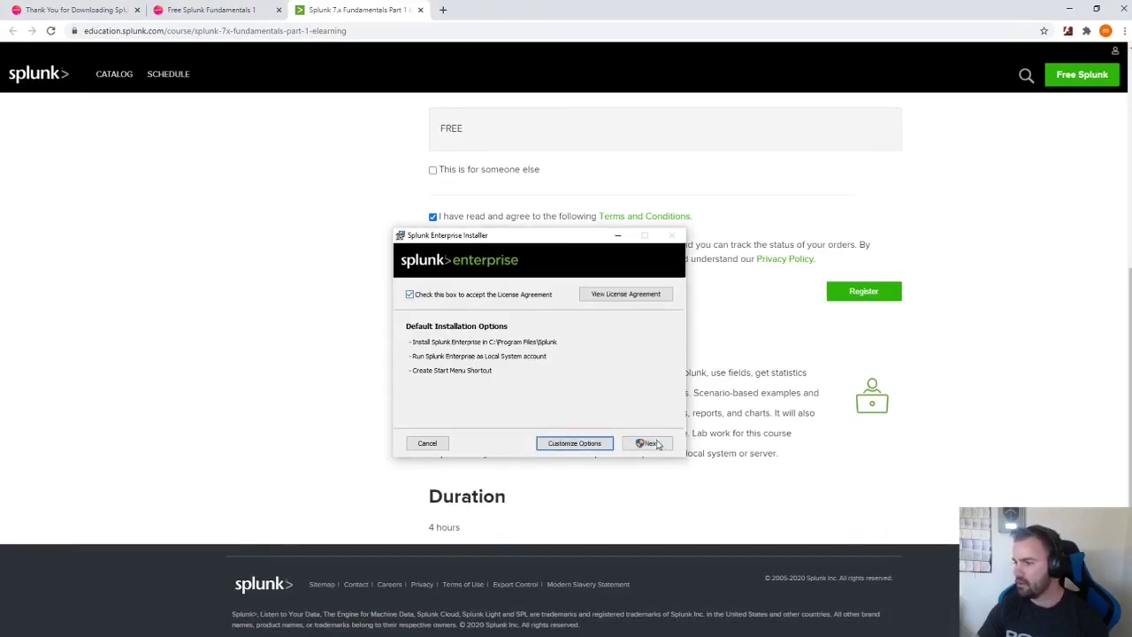
left_click(643, 444)
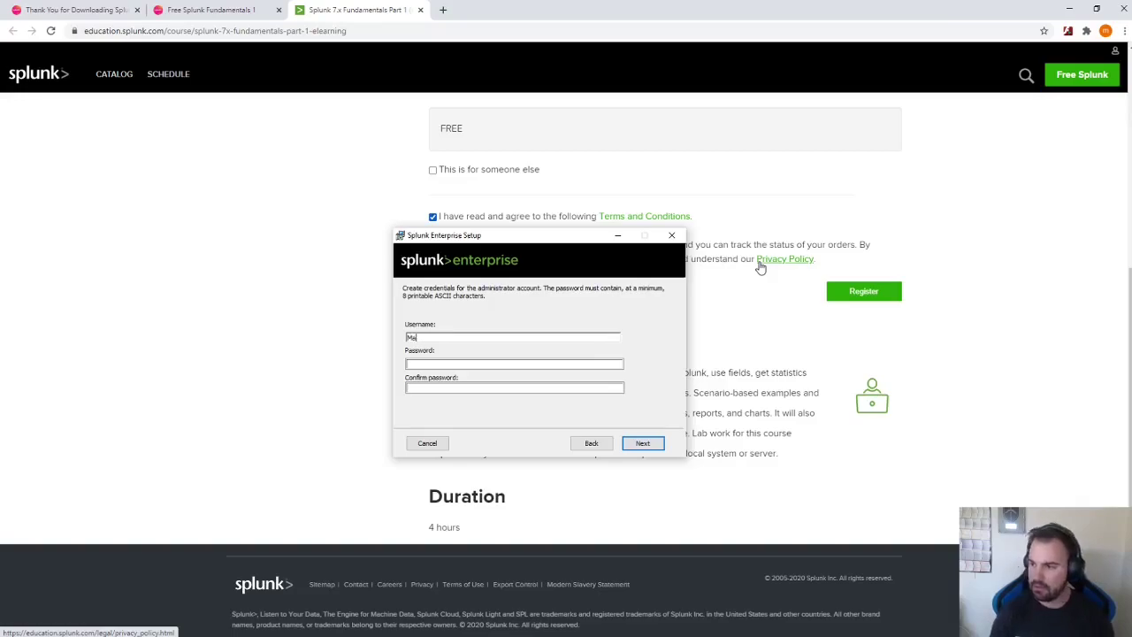
Create the administrator account credentials by entering a username, the password and its confirmation.
left_click(546, 365)
type("••••")
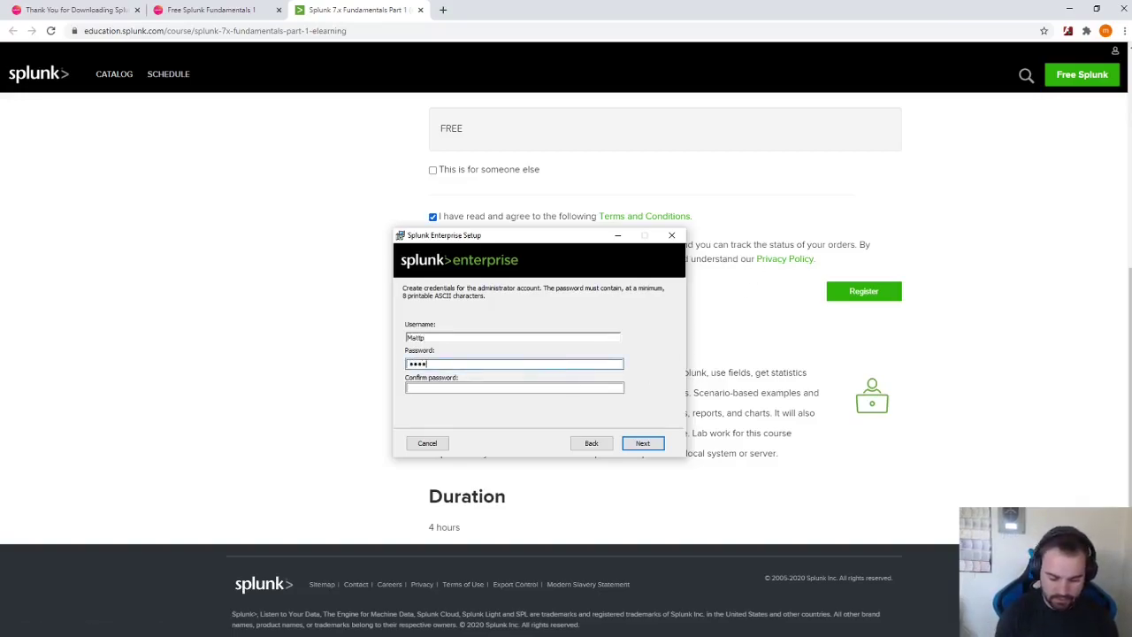
type("••••")
left_click(447, 388)
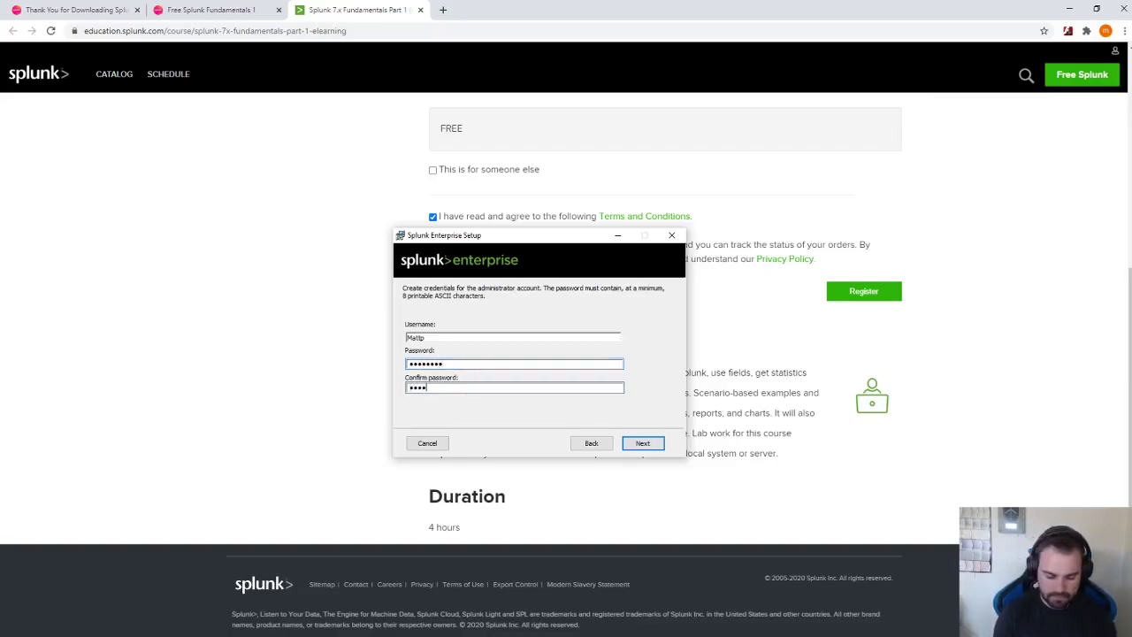
type("••••••••")
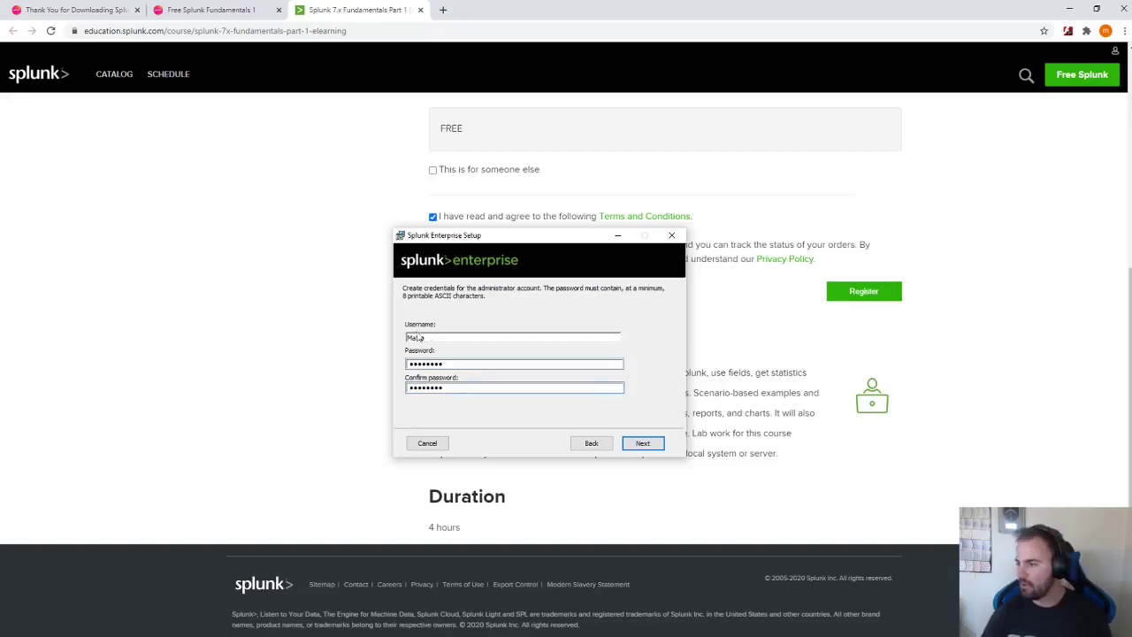
left_click(642, 445)
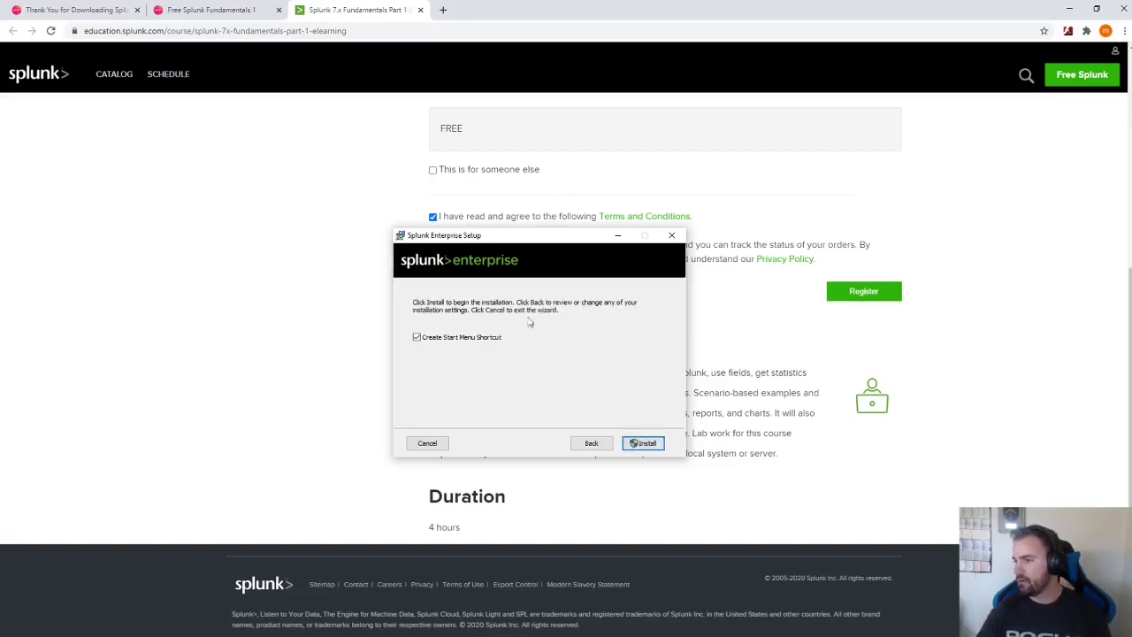
Install Splunk Enterprise with a Start Menu shortcut and finish setup with the browser launch option enabled.
left_click(650, 444)
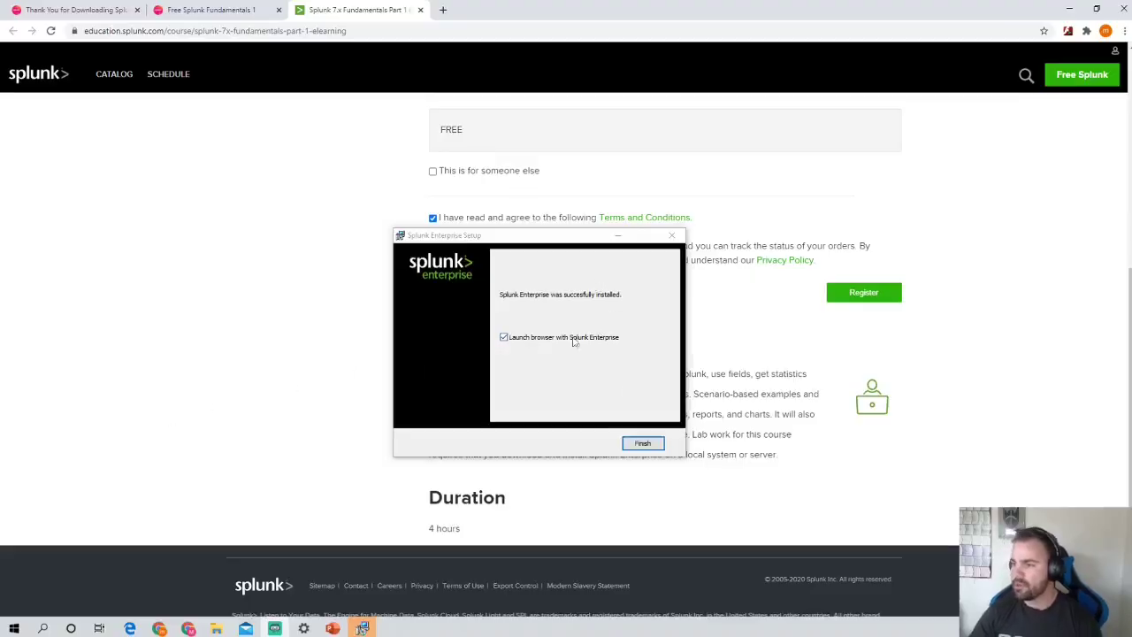
left_click(641, 443)
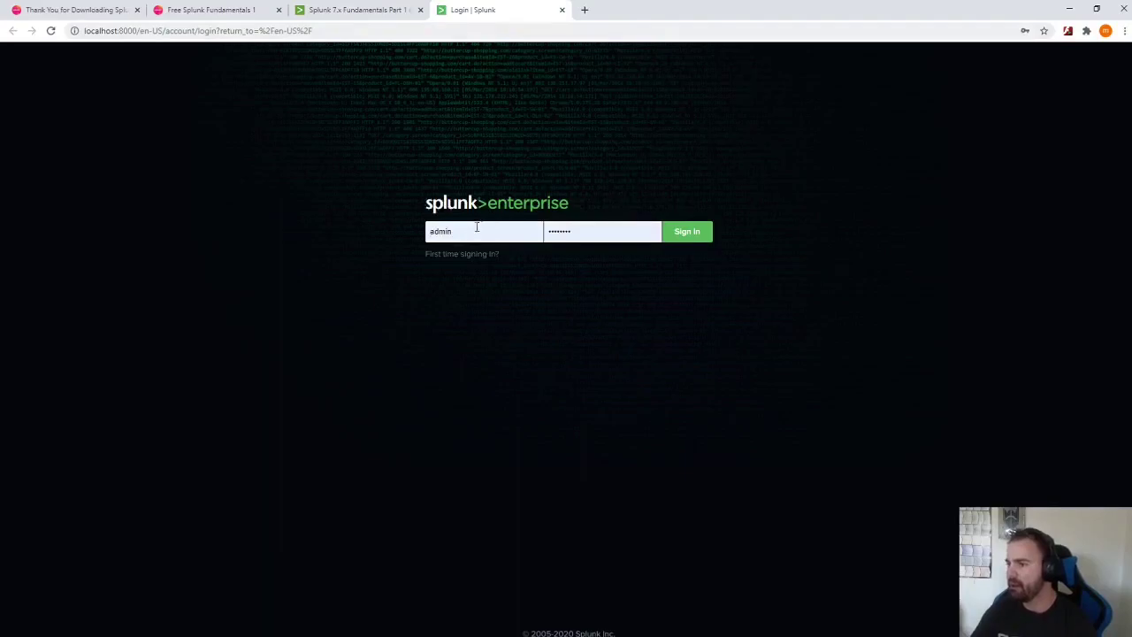
Replace the autofilled login details with the administrator username and password created during installation, and sign in to Splunk Enterprise.
left_click(477, 227)
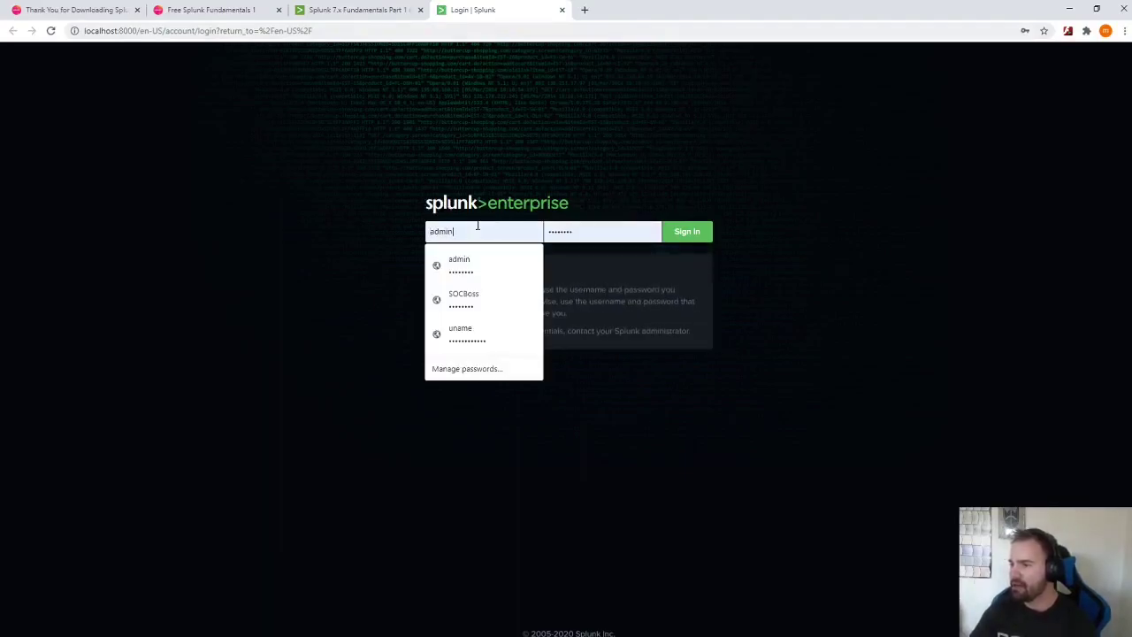
key("BackSpace")
key("BackSpace")
key("BackSpace")
key("BackSpace")
key("BackSpace")
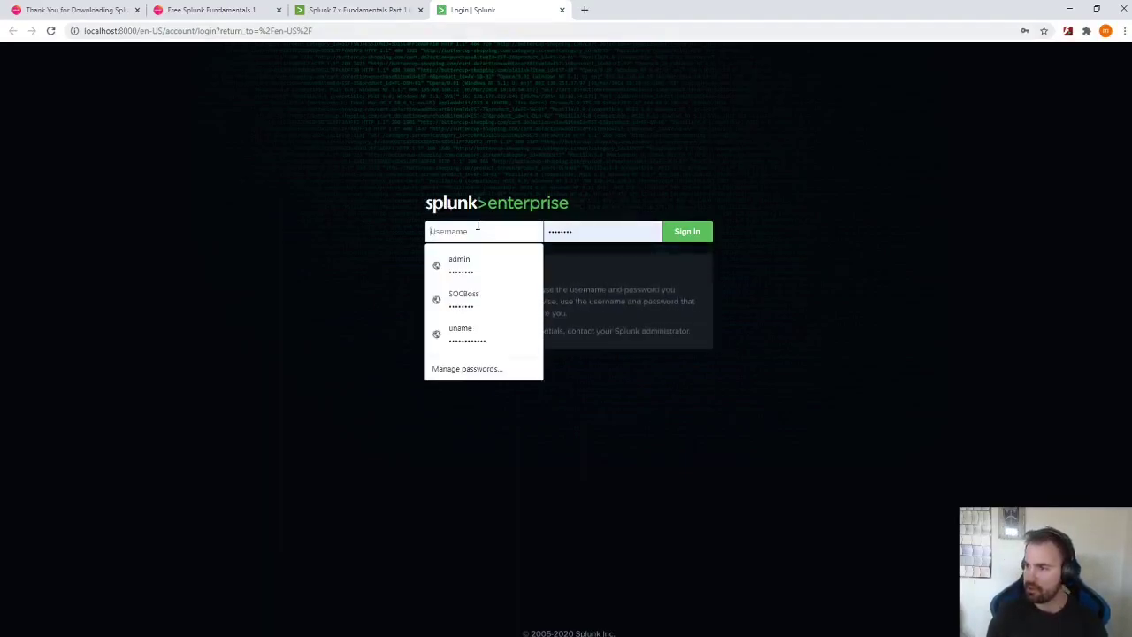
type("MattP")
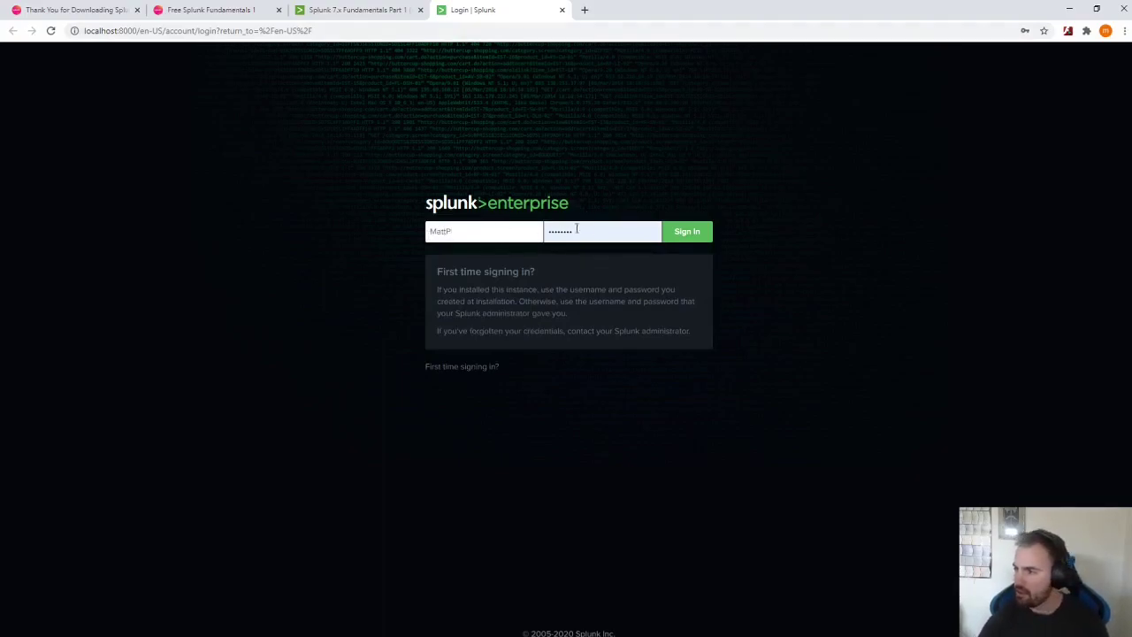
left_click(598, 232)
key("BackSpace")
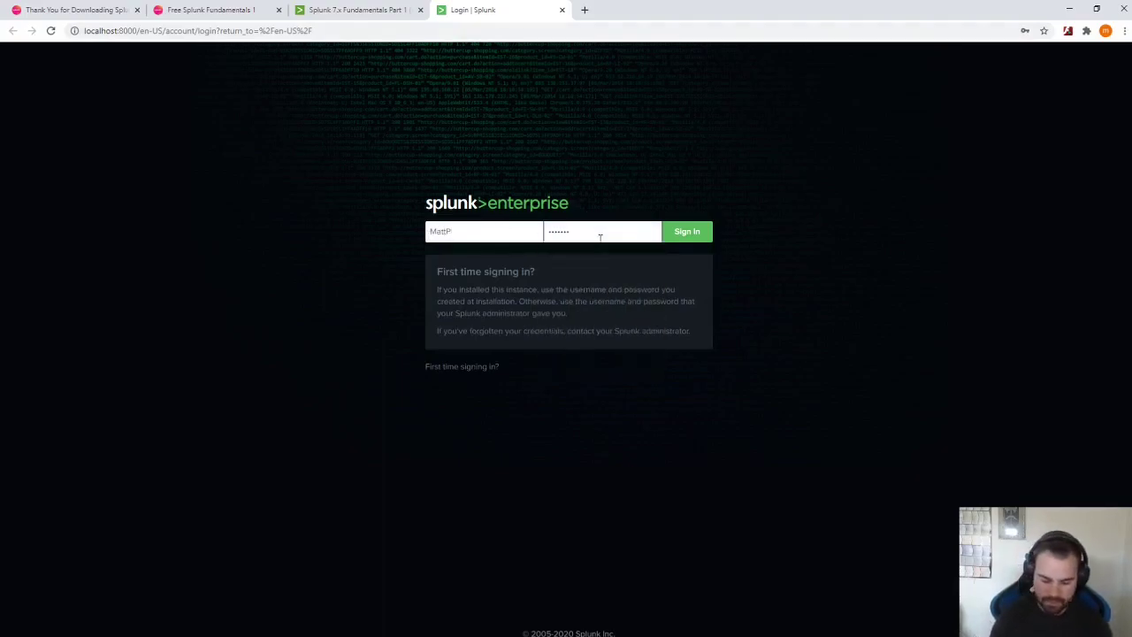
key("BackSpace")
key("BackSpace")
key("BackSpace")
type("****")
key("Return")
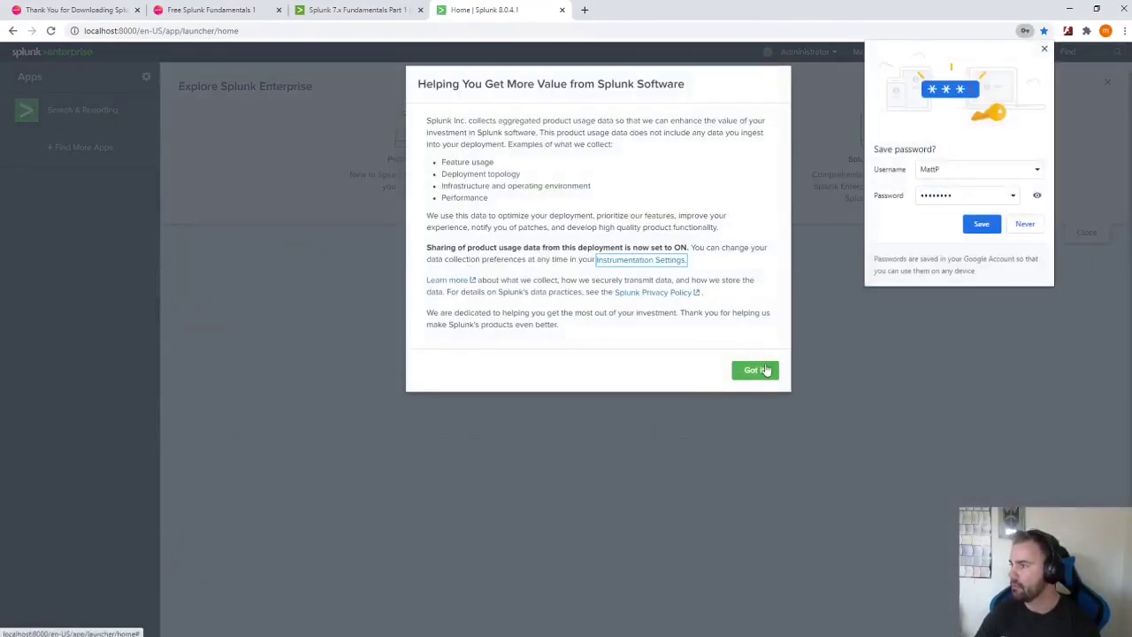
Dismiss the save-password offer, acknowledge the usage data notice and postpone the Python migration notice by 2 weeks.
left_click(1043, 49)
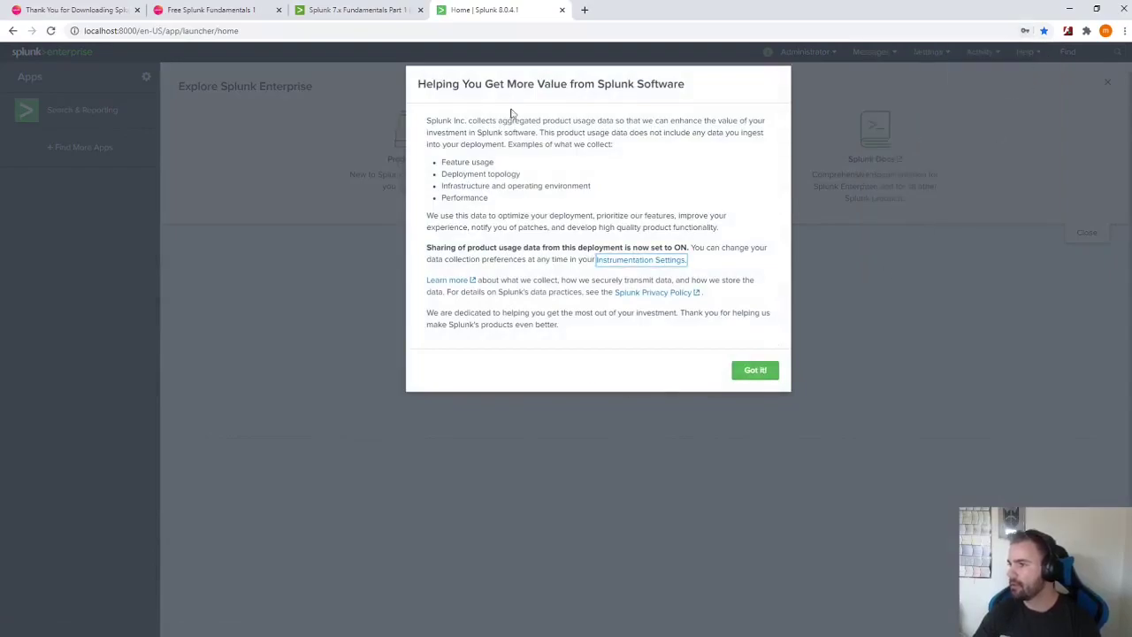
left_click(755, 372)
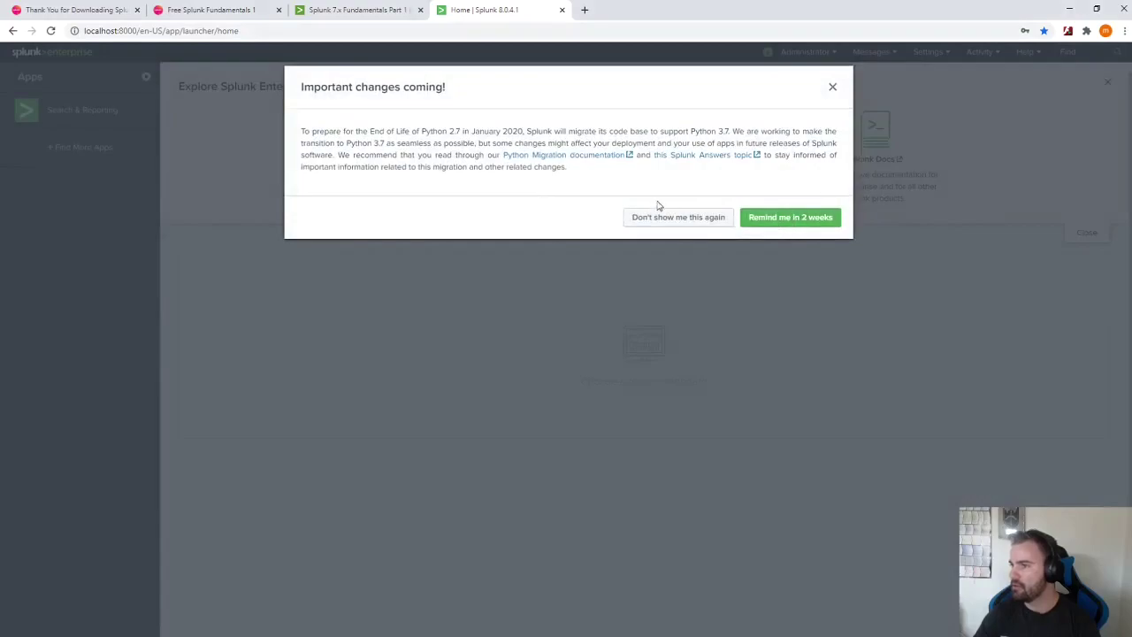
left_click(792, 219)
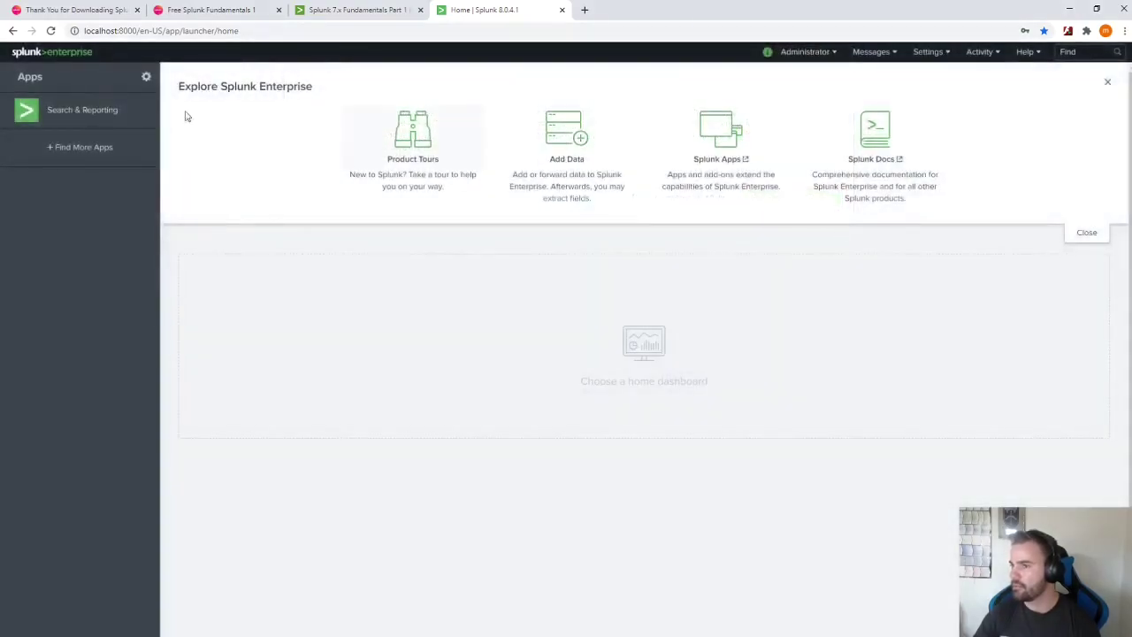
View the Search & Reporting app, skipping its quick tour, and return to the Splunk home page.
left_click(107, 106)
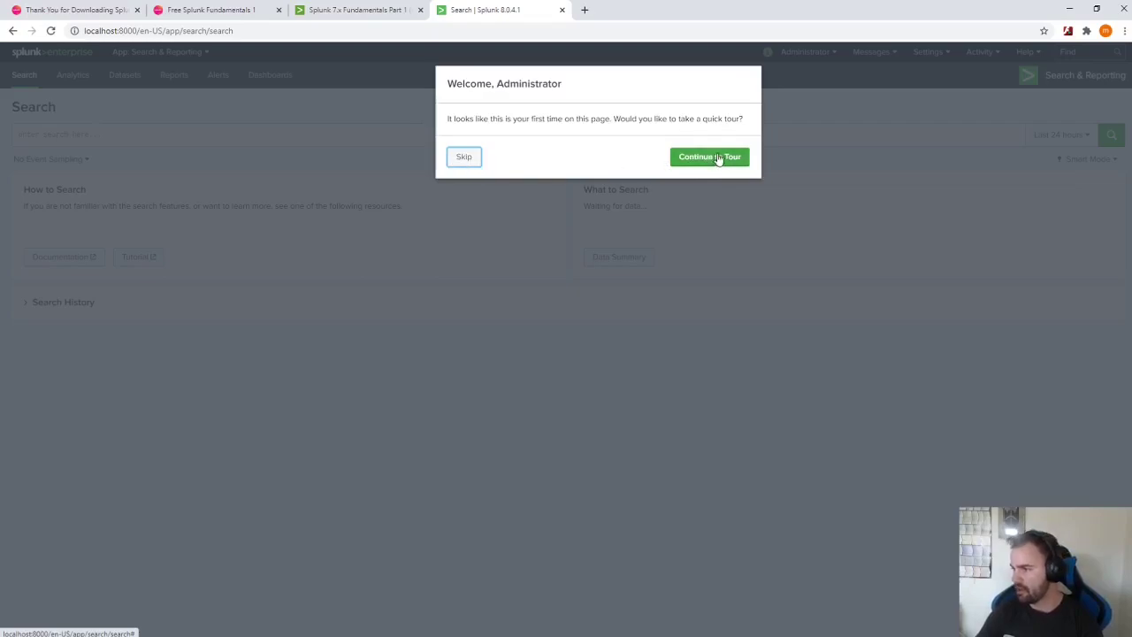
left_click(470, 159)
left_click(52, 51)
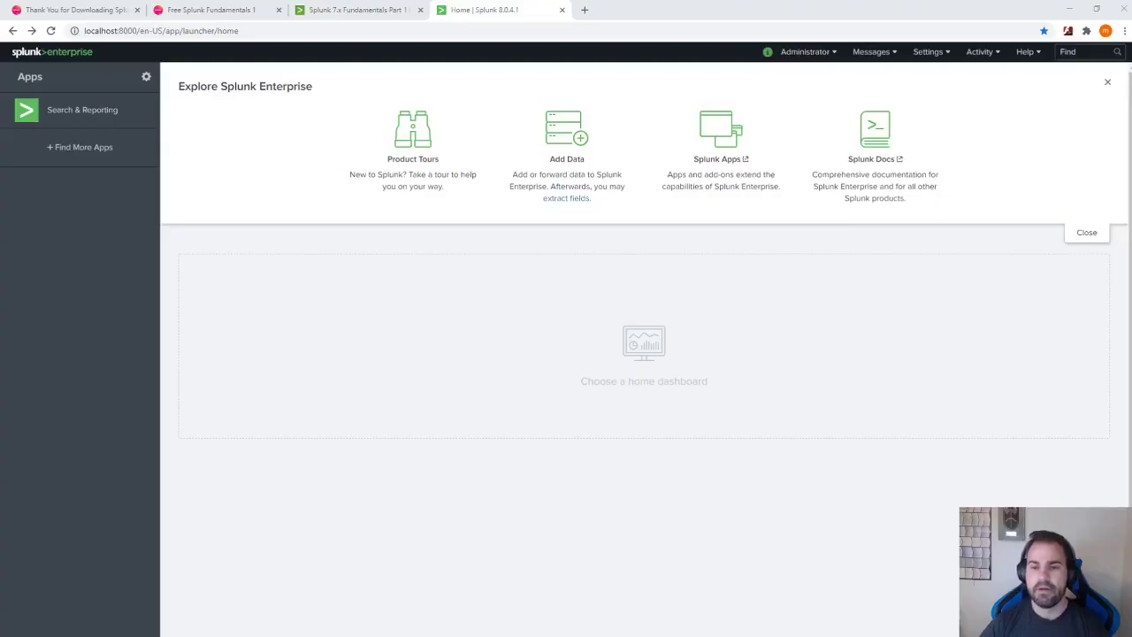